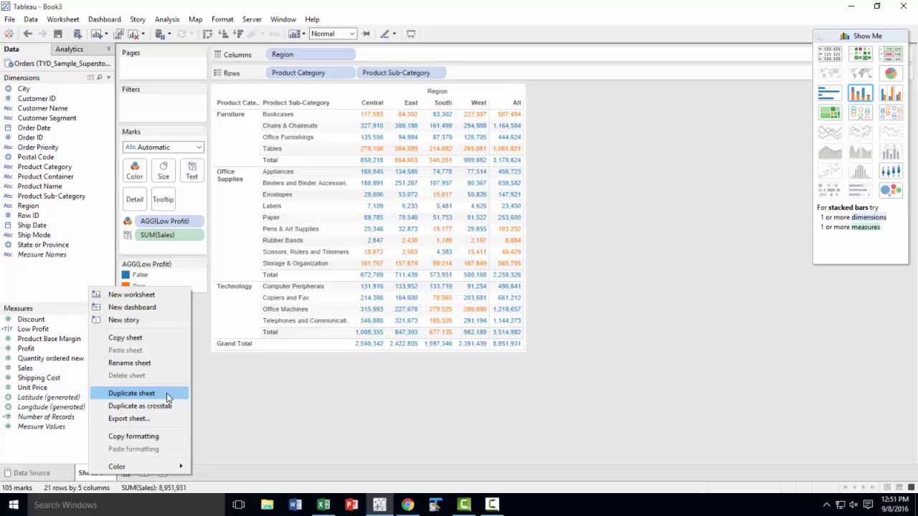
Duplicate Sheet 1 and convert the copied crosstab of sales by region and product sub-category into a highlight table.
left_click(166, 393)
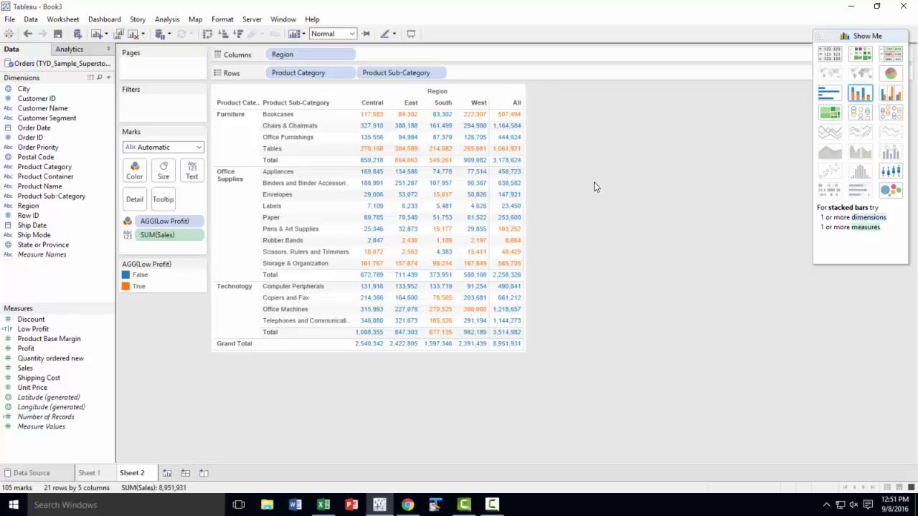
left_click(891, 55)
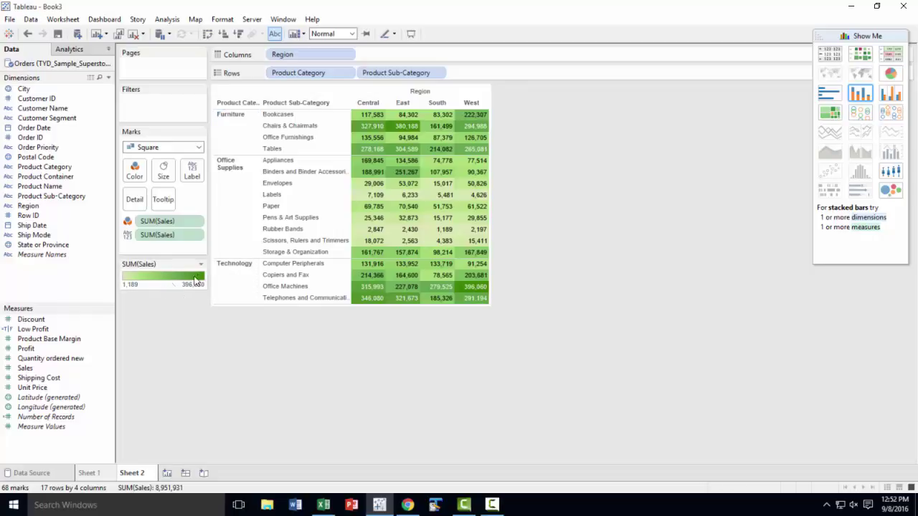
Open the color editor for the Sales legend and move it clear of the table.
mouse_move(202, 266)
left_click(202, 265)
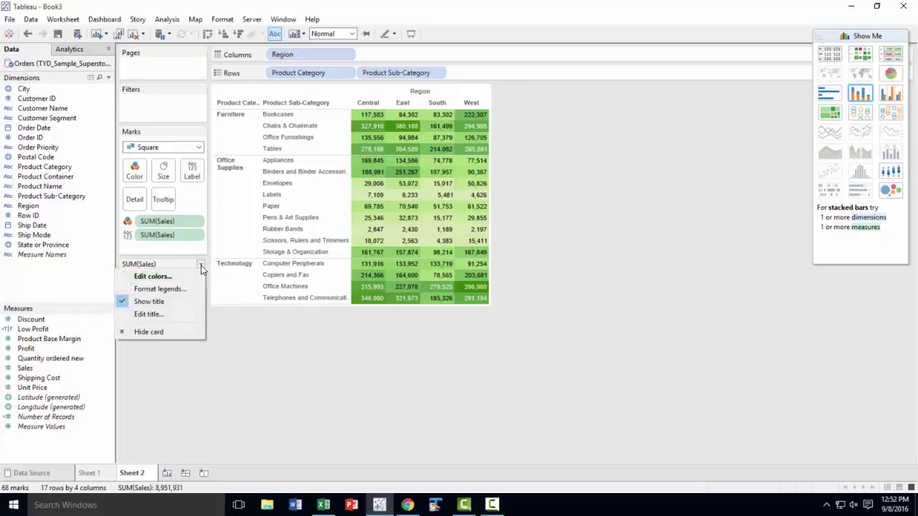
left_click(172, 279)
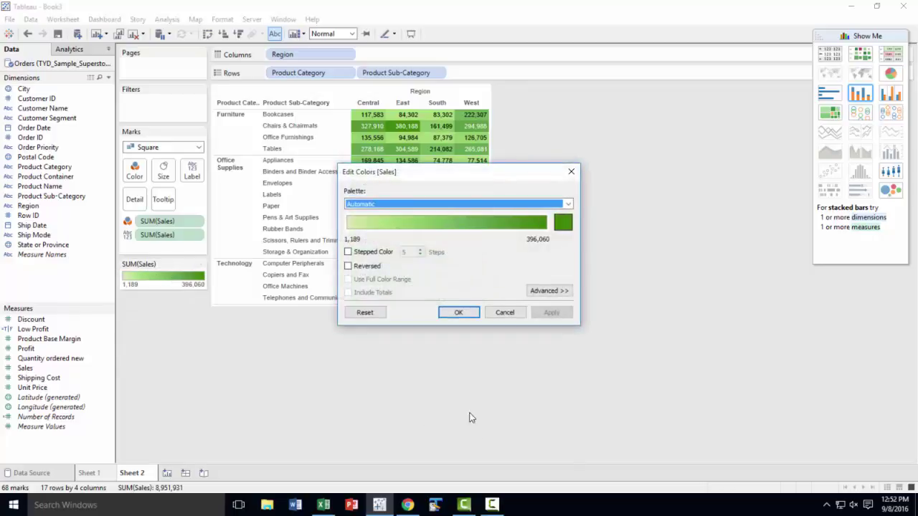
left_click_drag(498, 179, 548, 204)
left_click_drag(672, 256, 711, 266)
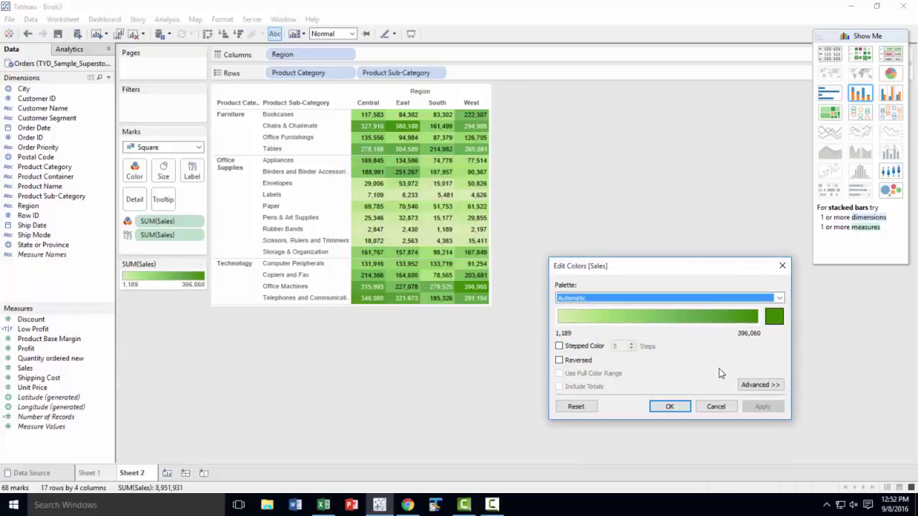
Try a stepped color scale with 11 steps for Sales and switch back to the continuous gradient.
left_click(559, 346)
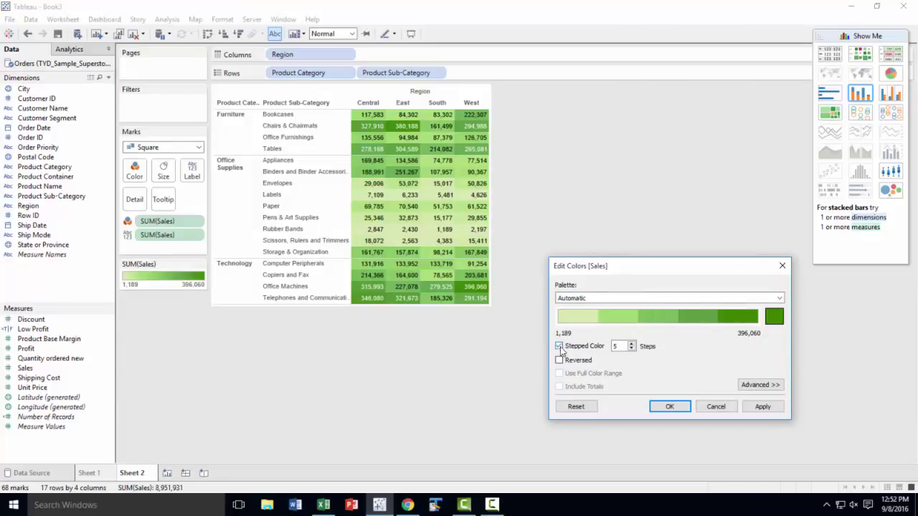
left_click(631, 344)
left_click(631, 345)
left_click(631, 344)
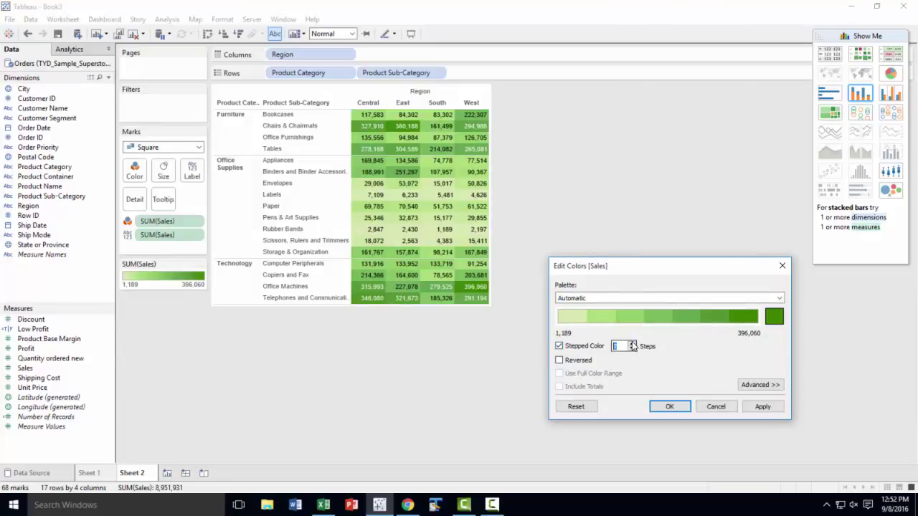
left_click(631, 344)
left_click(631, 344)
left_click(631, 344)
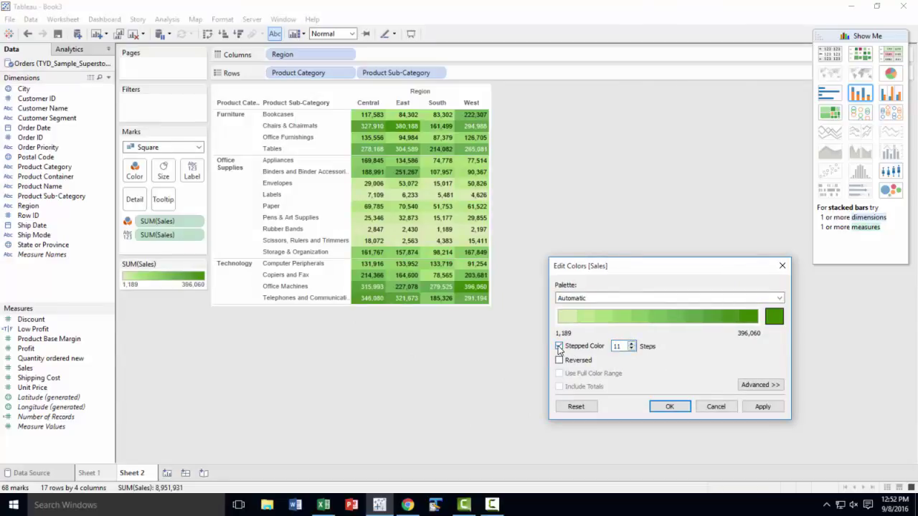
left_click(560, 347)
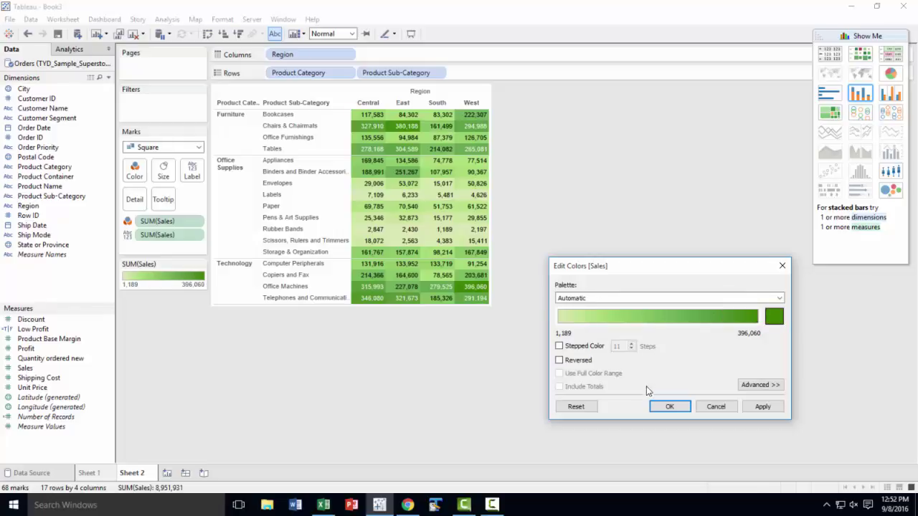
Apply the Orange-Blue Light Diverging palette to the Sales colors and check the advanced range options.
left_click(779, 302)
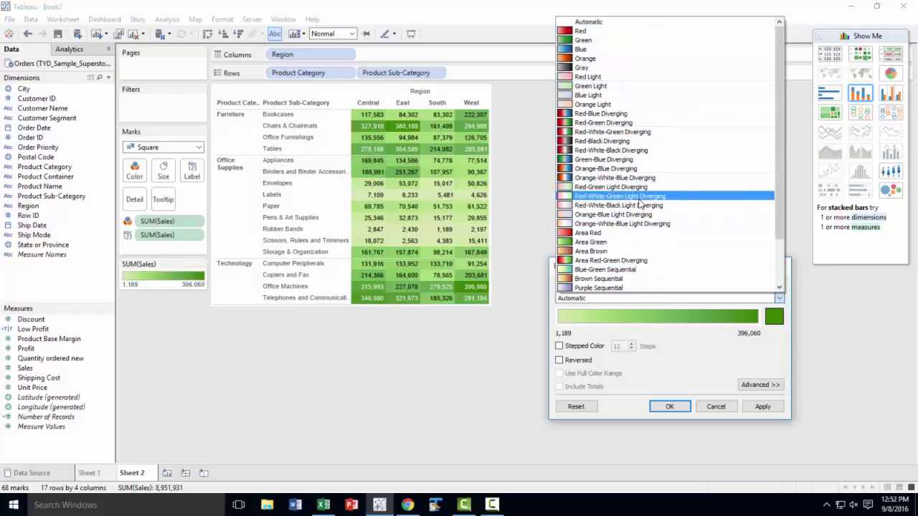
left_click(673, 222)
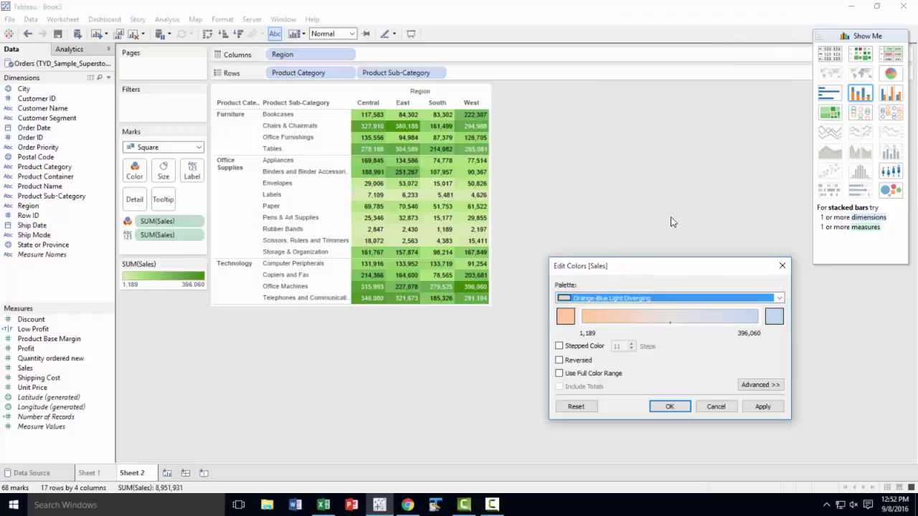
left_click(761, 407)
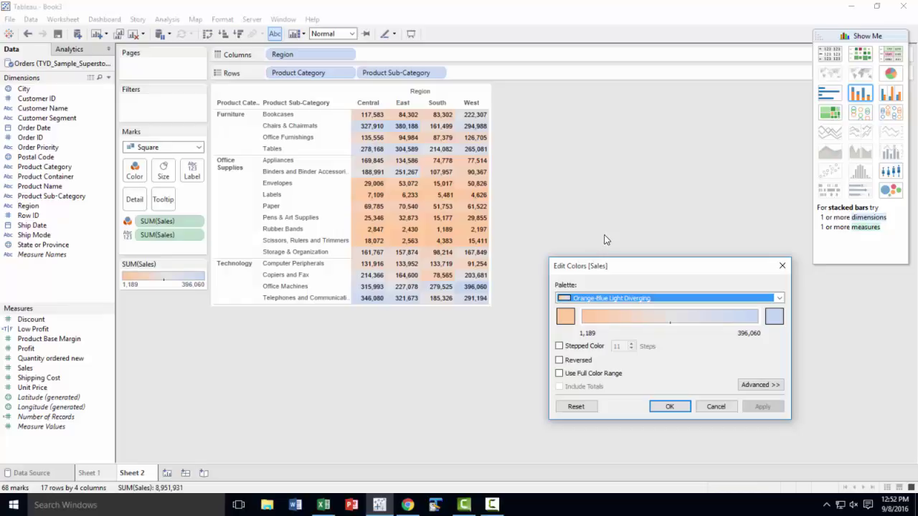
left_click(760, 386)
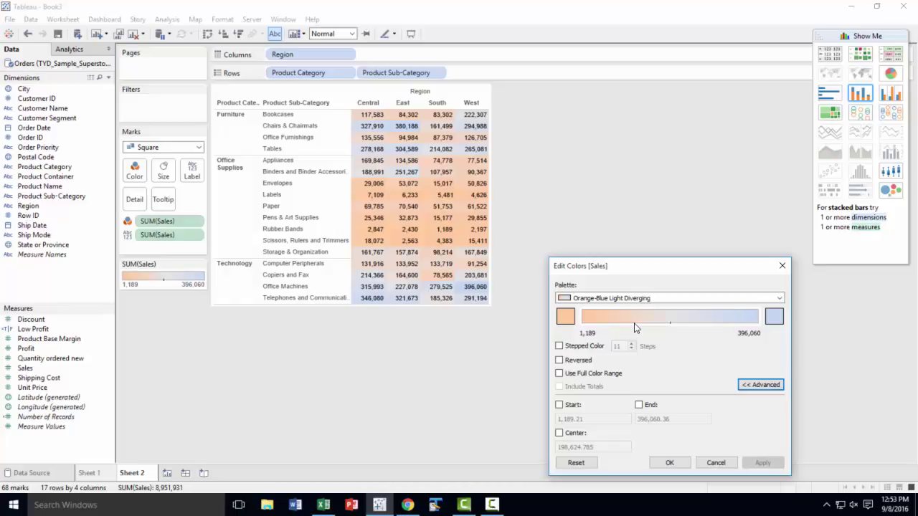
left_click(716, 463)
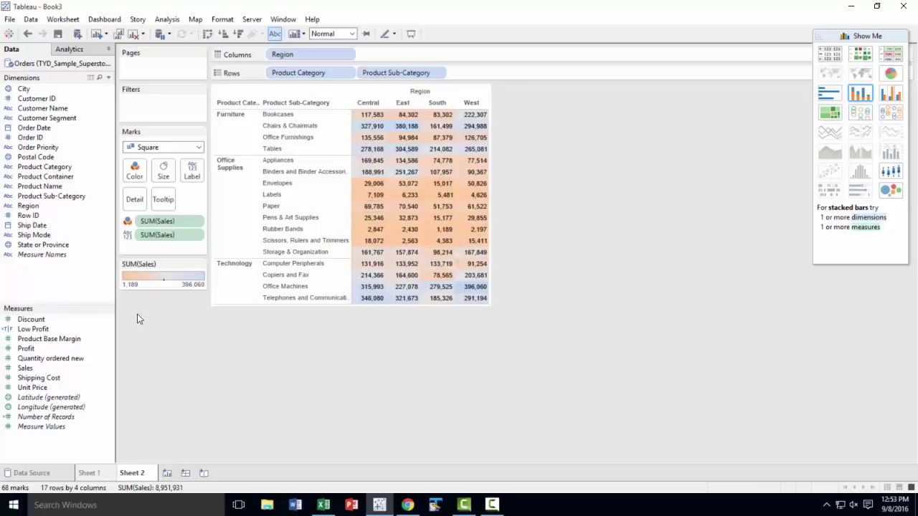
Format the Sales label numbers as custom currency with $ prefix, thousands (K) units and 0 decimal places.
left_click(199, 239)
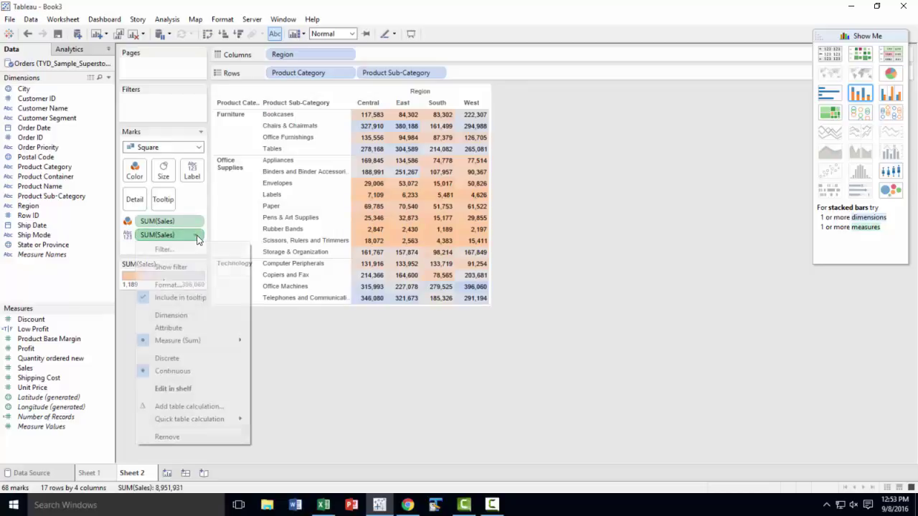
left_click(198, 295)
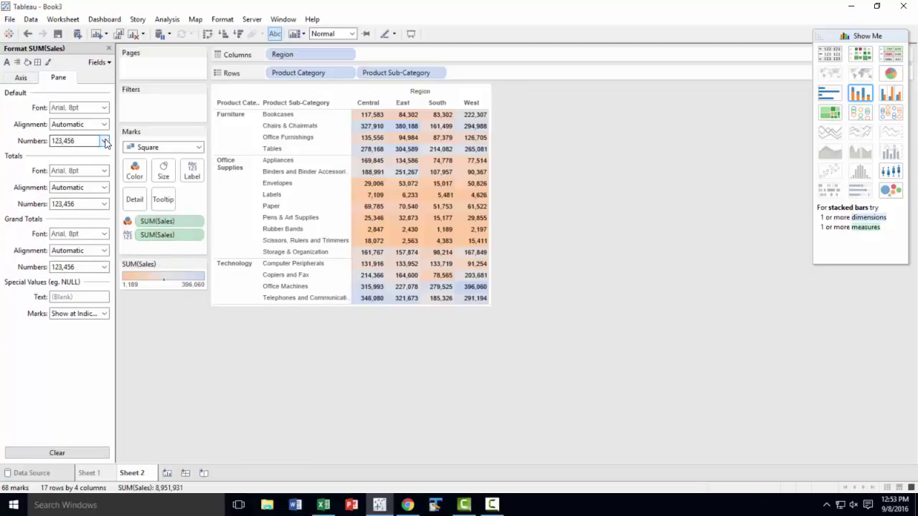
left_click(105, 142)
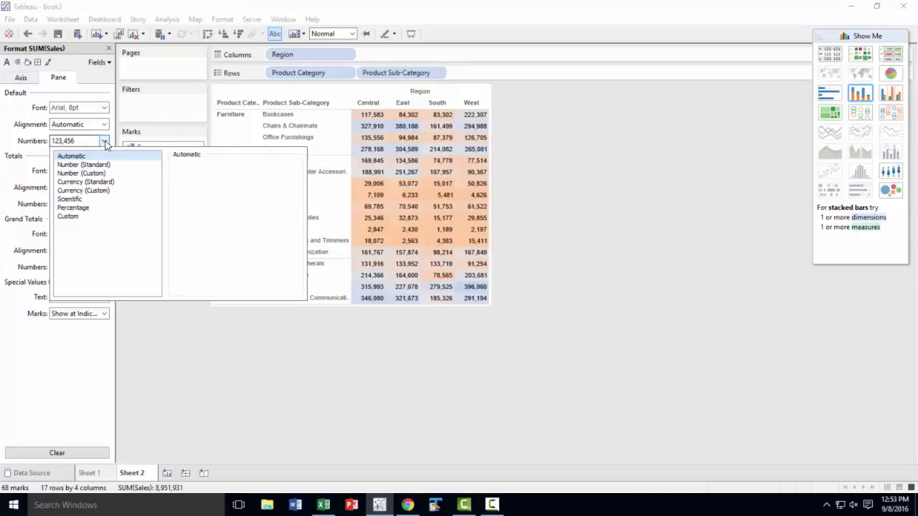
left_click(112, 192)
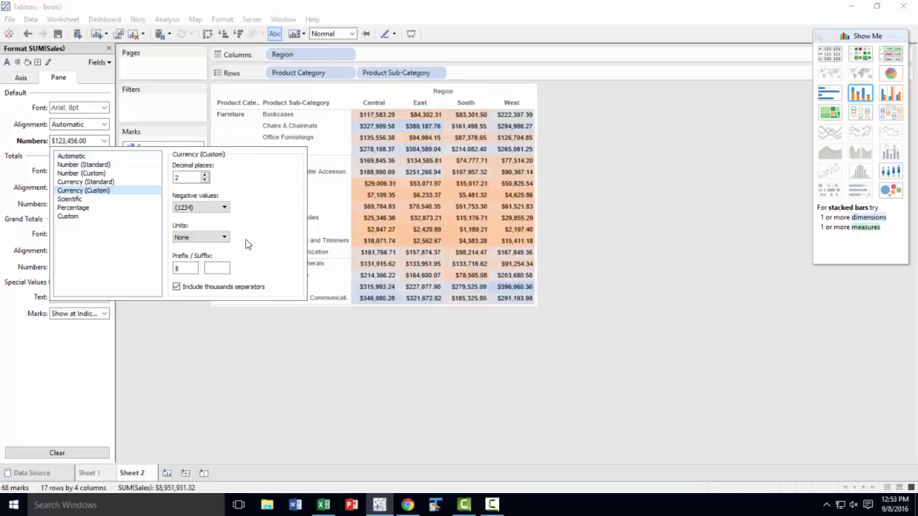
left_click(225, 237)
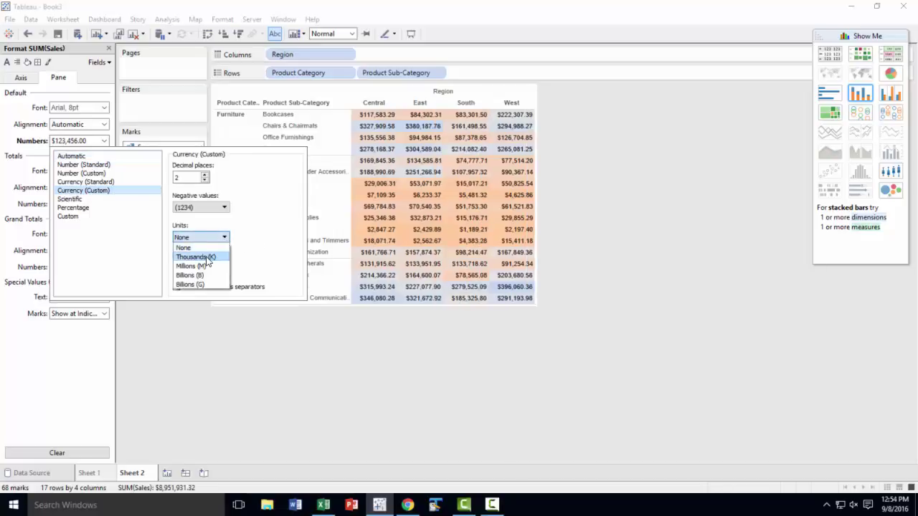
left_click(208, 258)
left_click(205, 180)
left_click(205, 180)
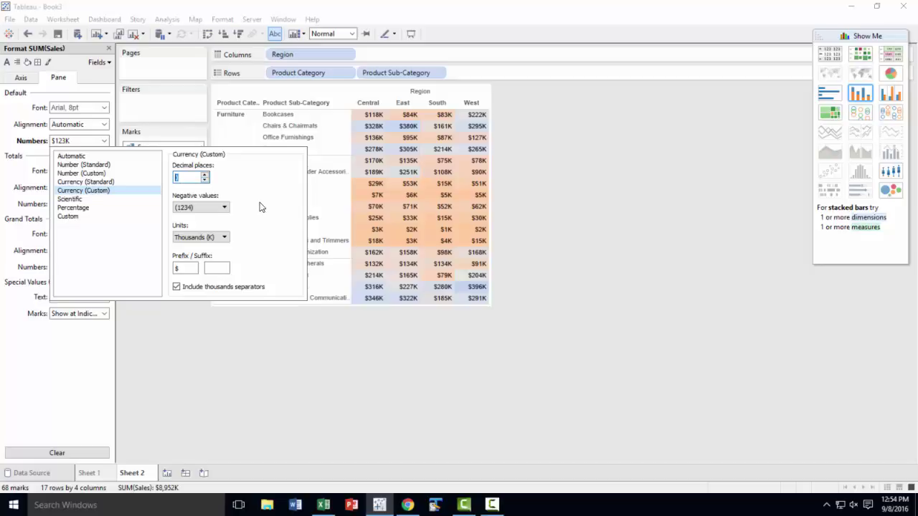
left_click(293, 380)
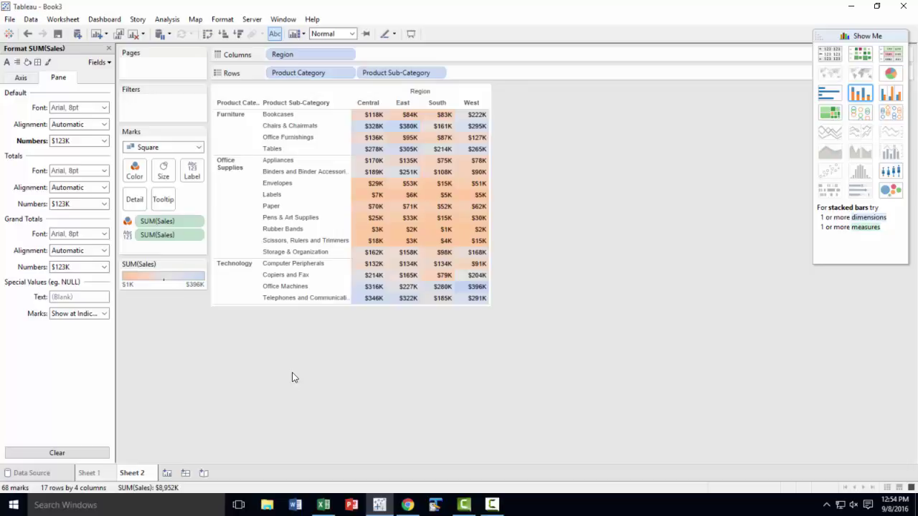
mouse_move(393, 234)
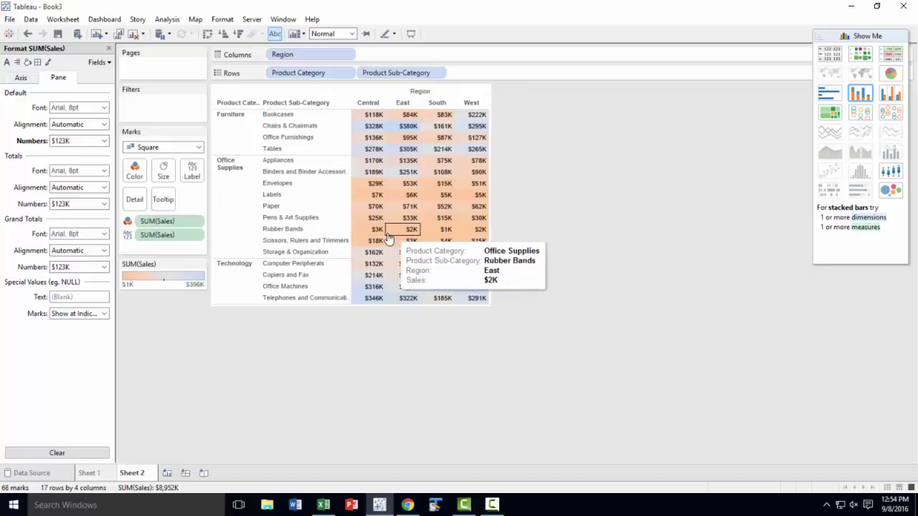
mouse_move(370, 292)
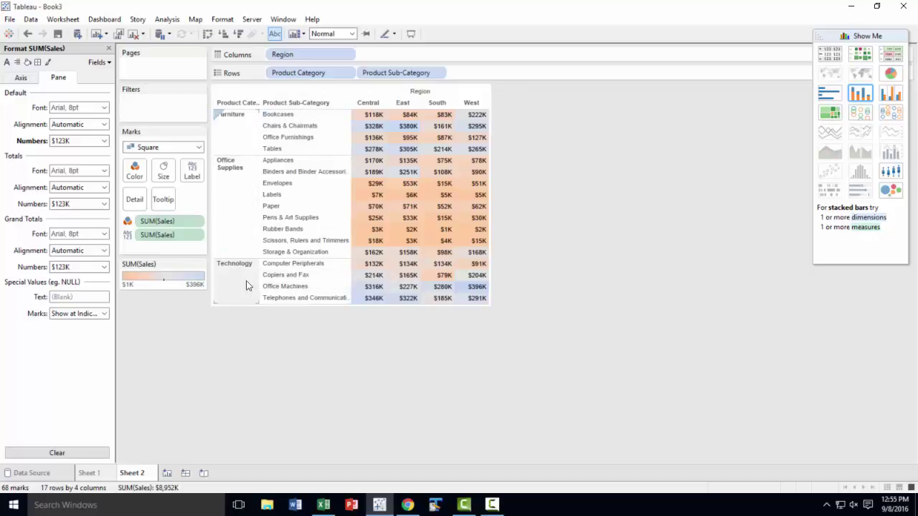
Sort the Product Sub-Category rows in descending order by the sum of Sales.
right_click(324, 106)
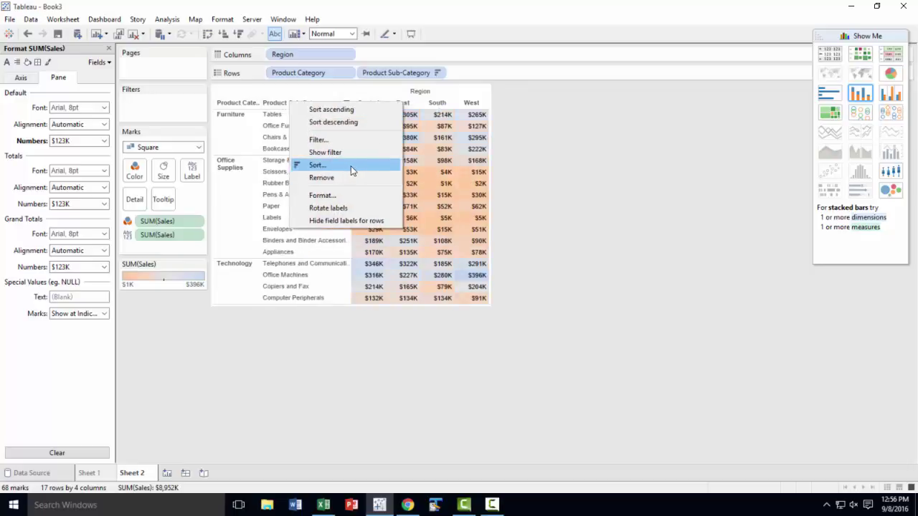
left_click(351, 165)
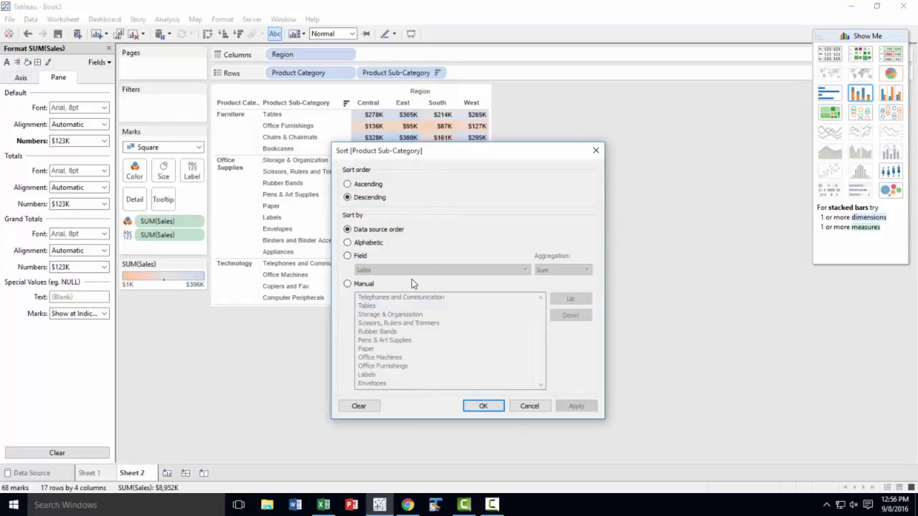
left_click(348, 259)
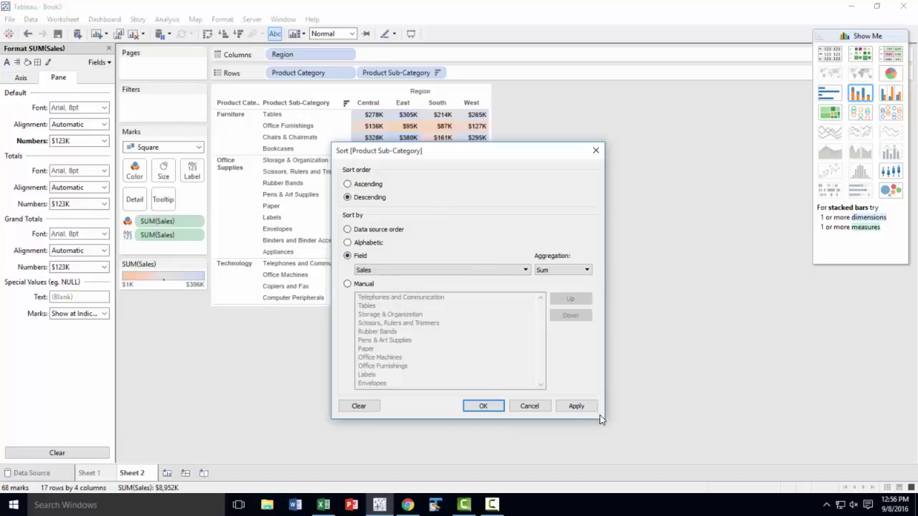
left_click(576, 407)
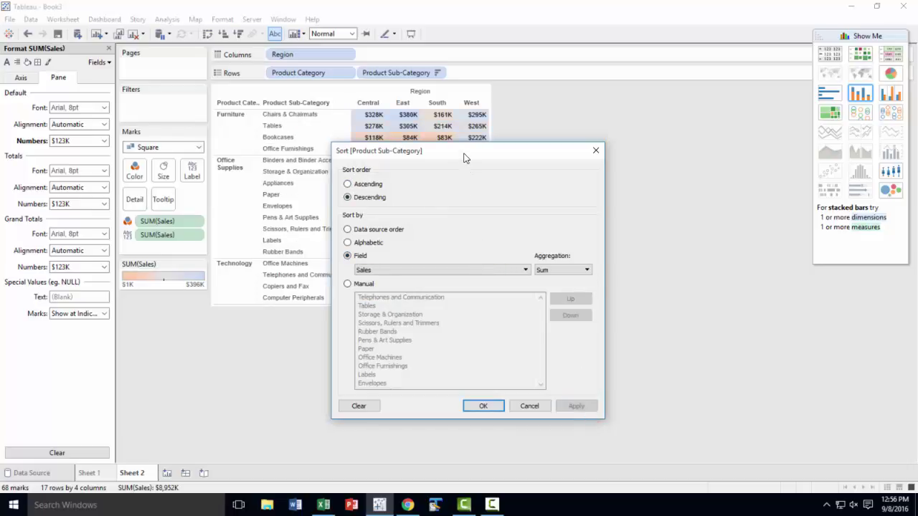
left_click_drag(465, 153, 624, 195)
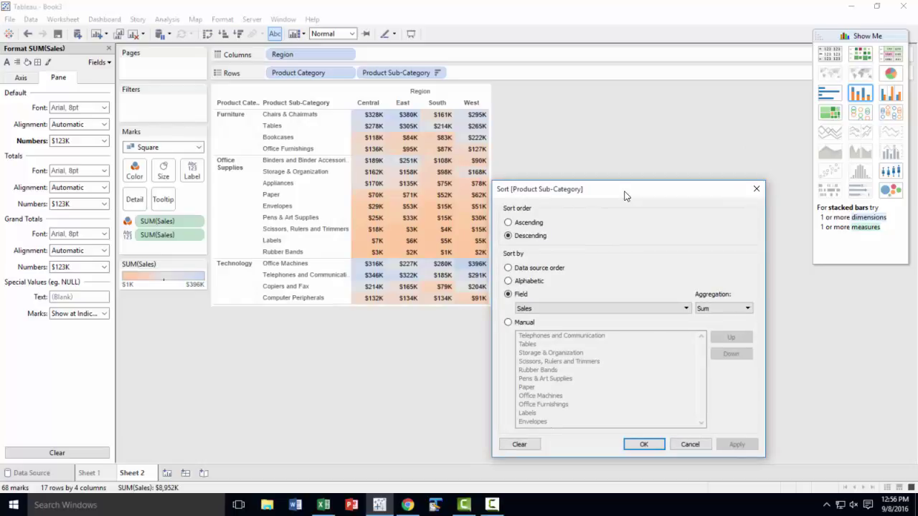
left_click(644, 444)
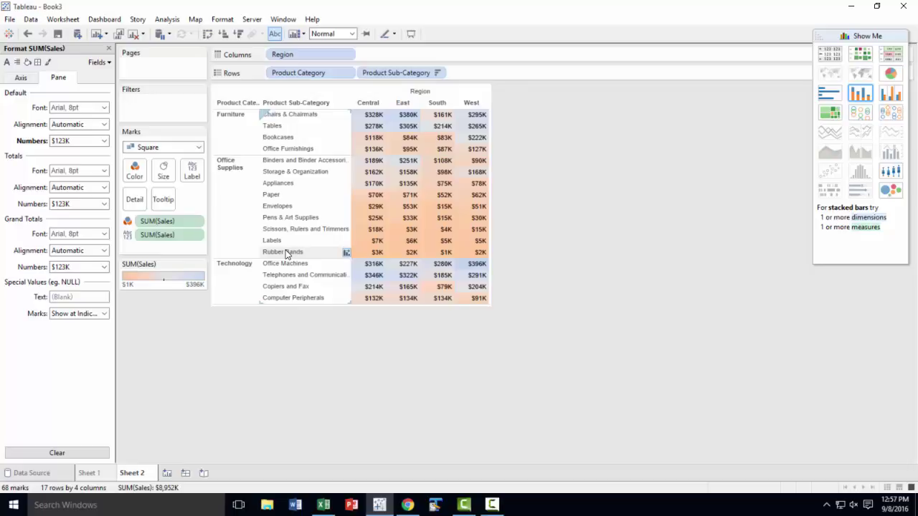
Group the six Office Supplies sub-categories from Paper through Rubber Bands into one row.
left_click(293, 198)
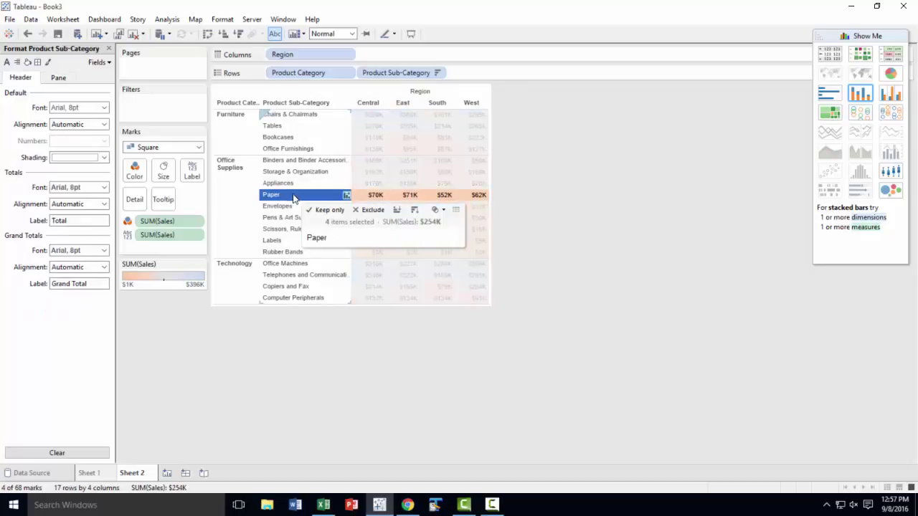
left_click(301, 255, "shift")
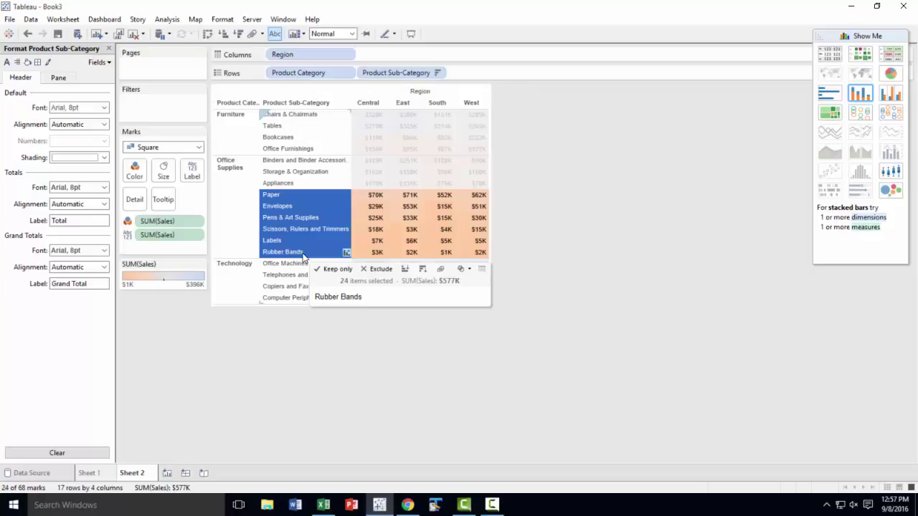
right_click(309, 195)
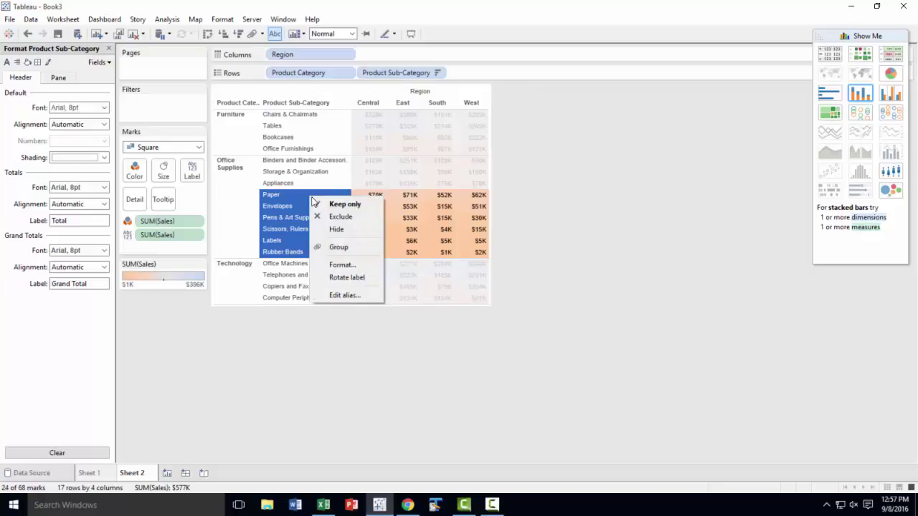
left_click(357, 250)
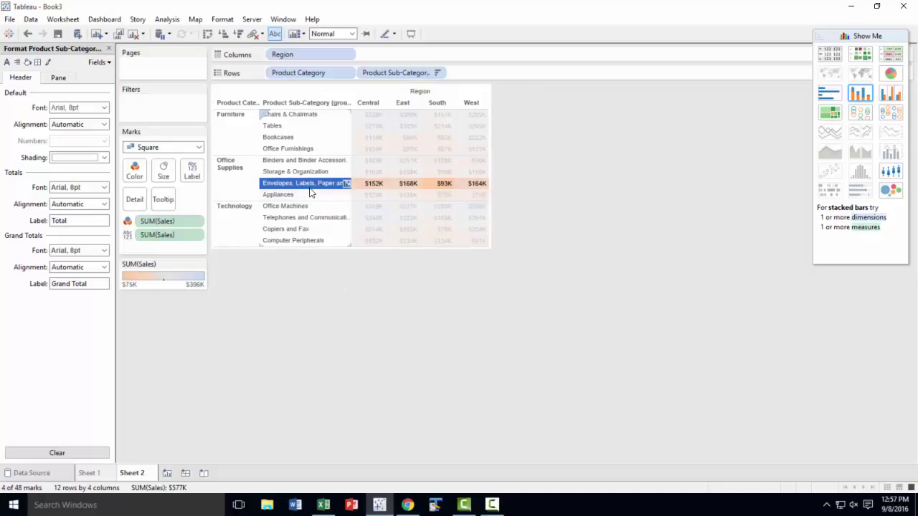
Change the alias of the grouped Office Supplies row, starting the new name with "Other Office".
mouse_move(309, 187)
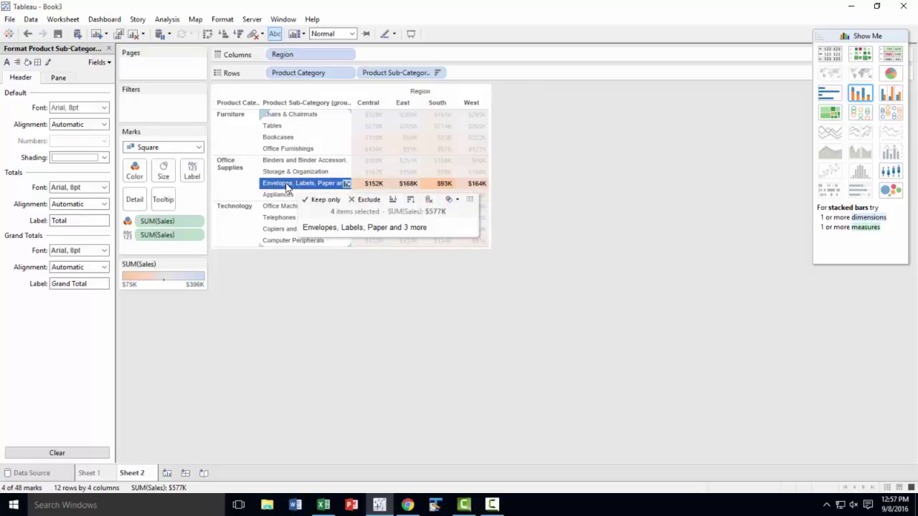
right_click(290, 187)
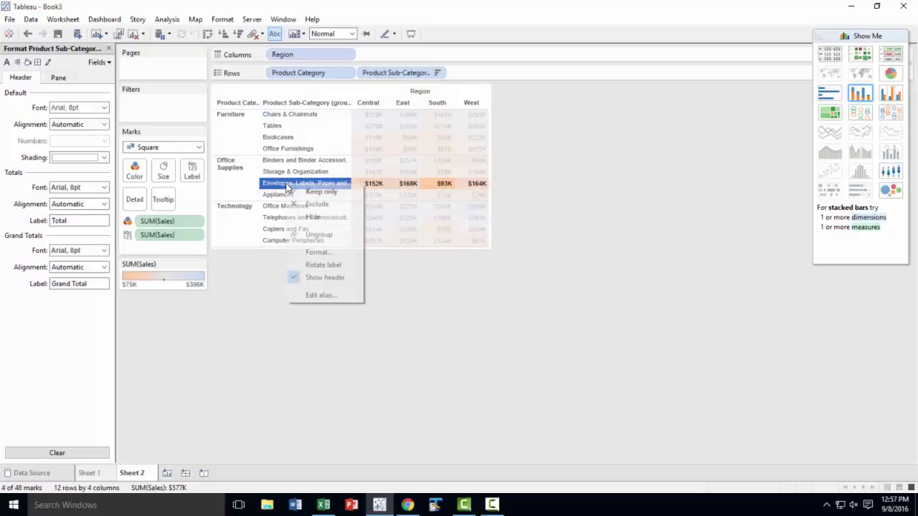
left_click(321, 302)
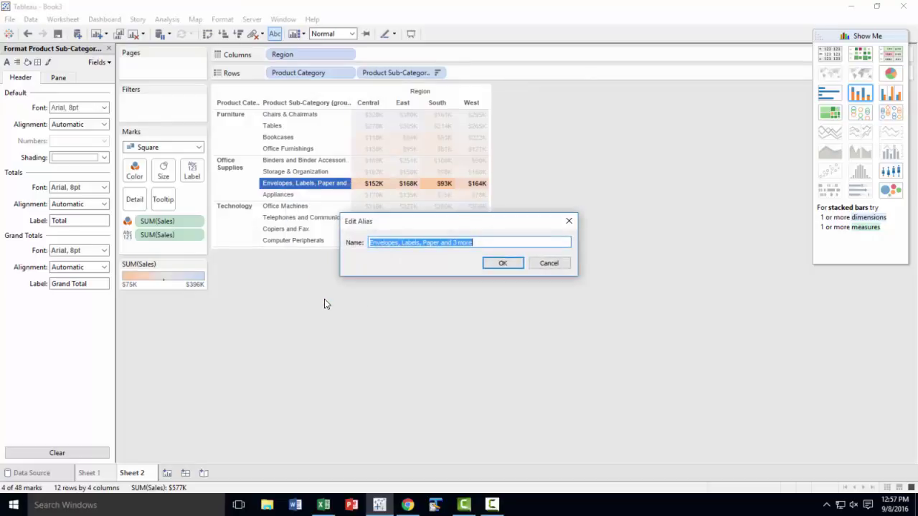
type("Other")
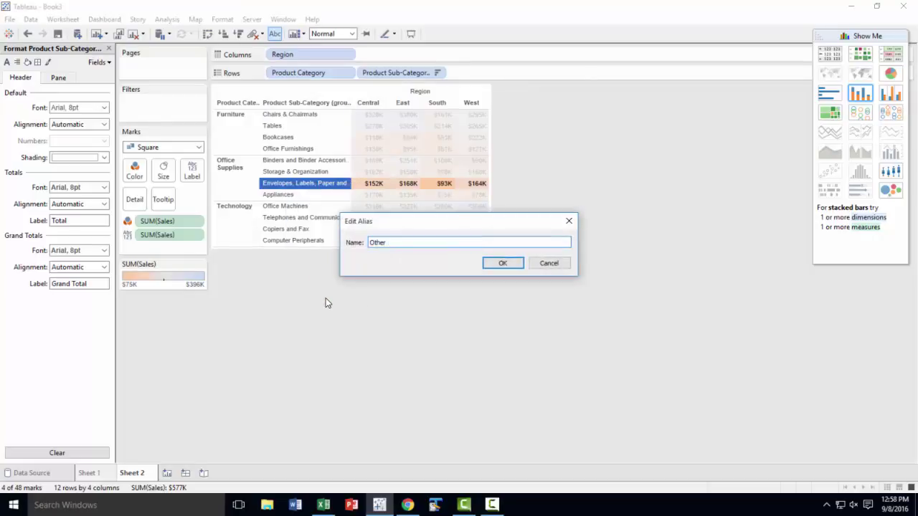
type(" Office")
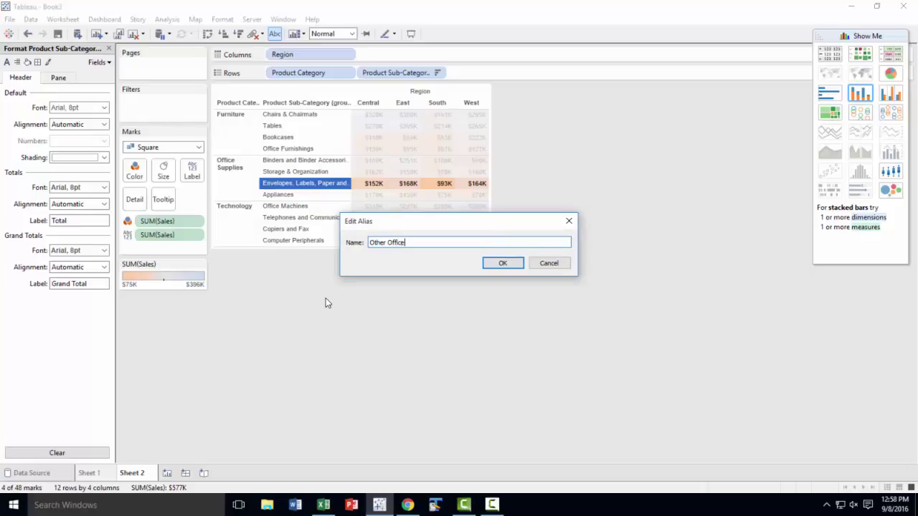